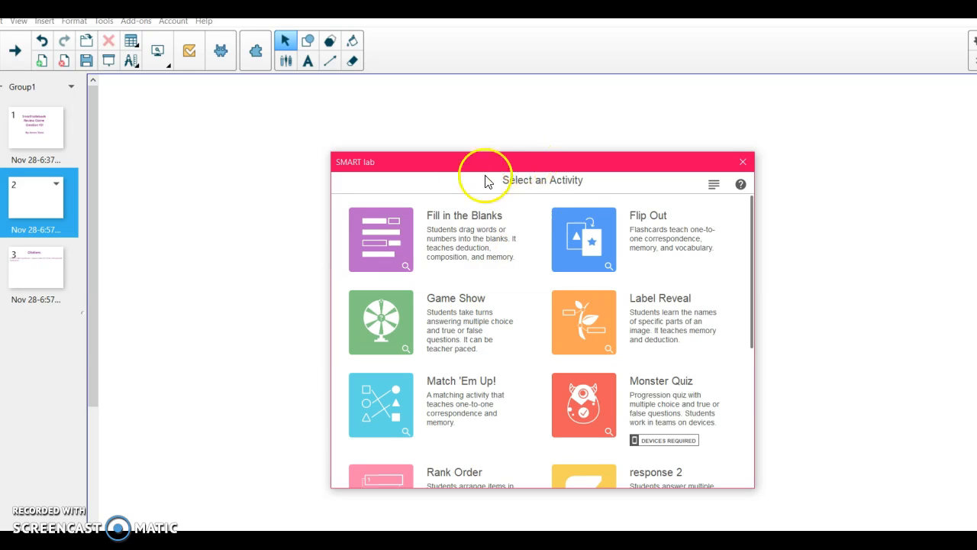
Look through the available SMART lab activities and choose the Match 'Em Up! activity
{"action": "scroll", "coordinate": [574, 235], "scroll_direction": "down", "scroll_amount": 3}
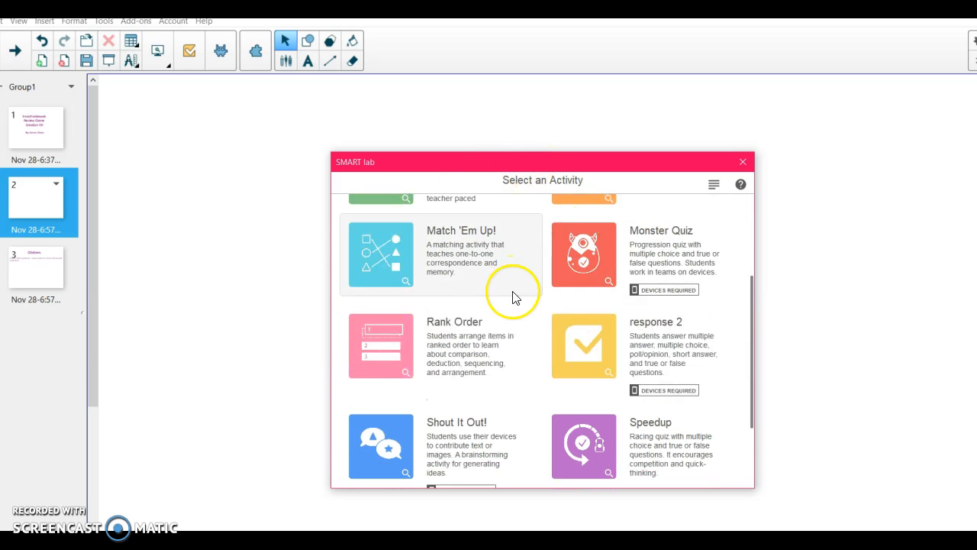
{"action": "scroll", "coordinate": [517, 320], "scroll_direction": "up", "scroll_amount": 3}
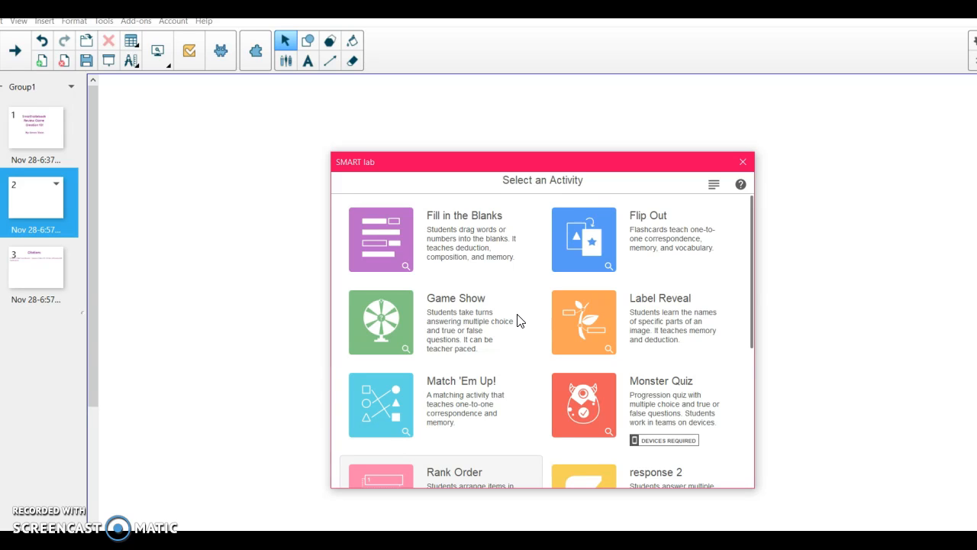
{"action": "left_click", "coordinate": [392, 405]}
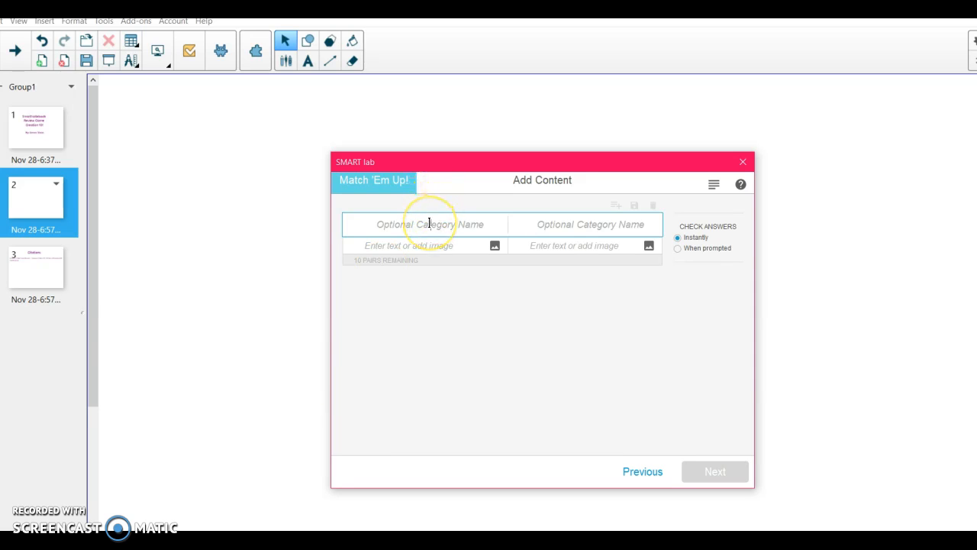
Name the two matching categories "Vocabulary Words" and "Definitions"
{"action": "type", "text": "Vo"}
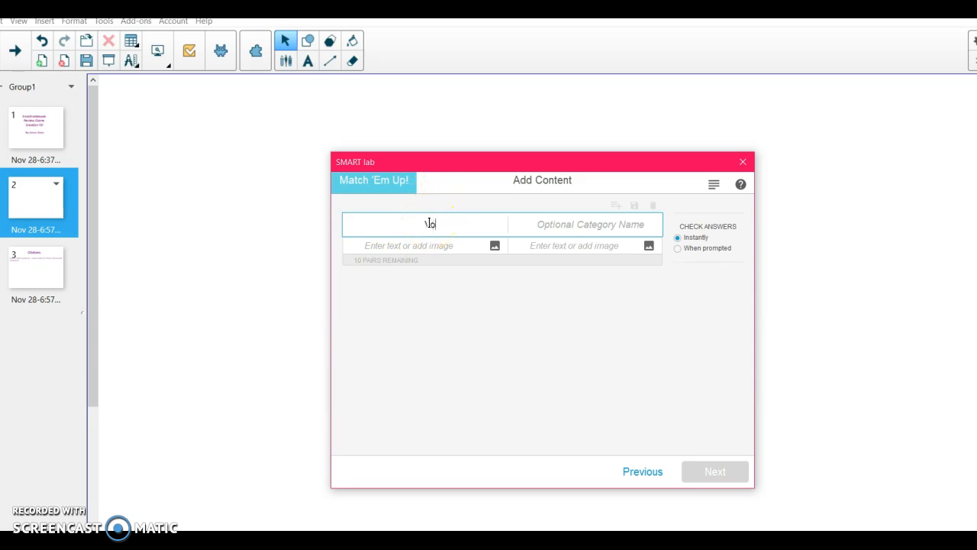
{"action": "type", "text": "cabulary Words"}
{"action": "key", "text": "Tab"}
{"action": "type", "text": "Defini"}
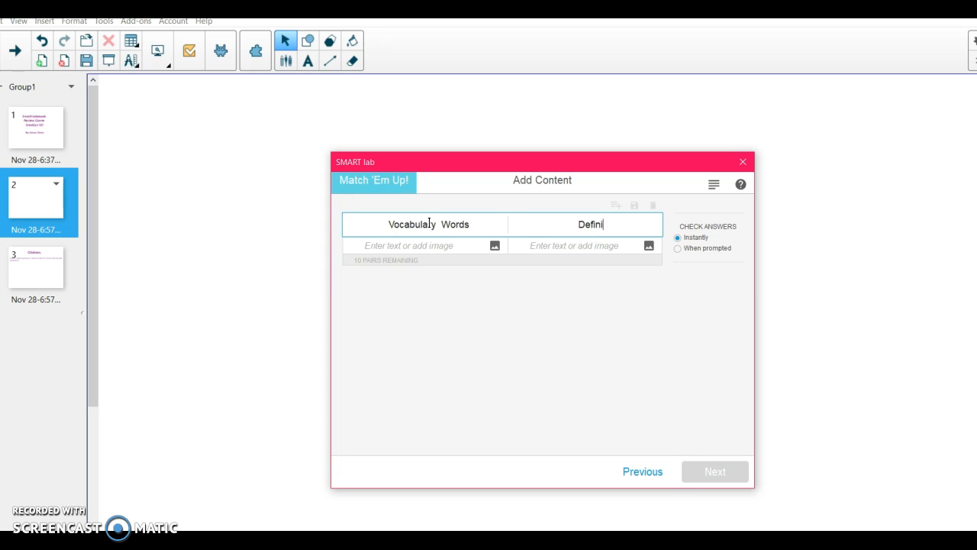
{"action": "type", "text": "tions"}
{"action": "type", "text": "r"}
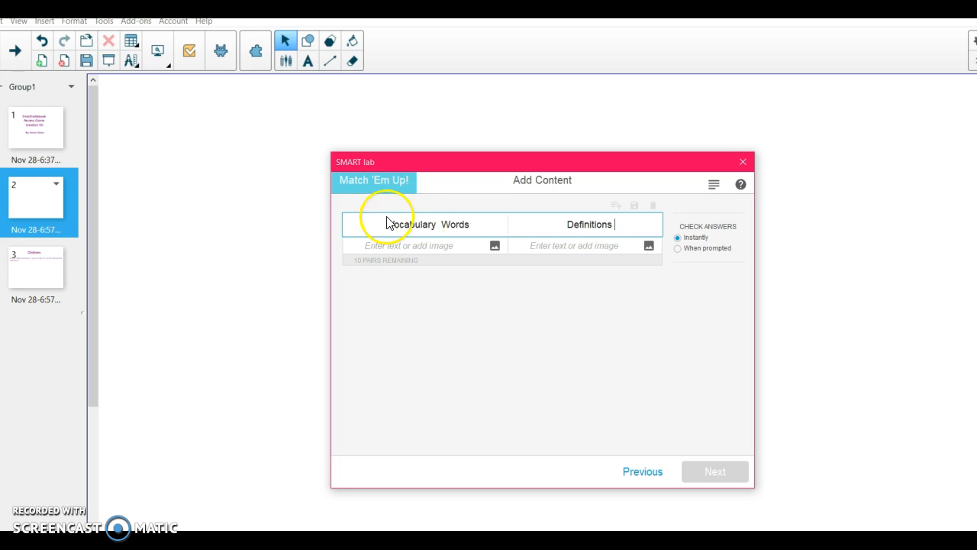
Enter the first pair: "Magnatism" with the definition "Force that pulls magnetic objects across a distance"
{"action": "left_click", "coordinate": [396, 245]}
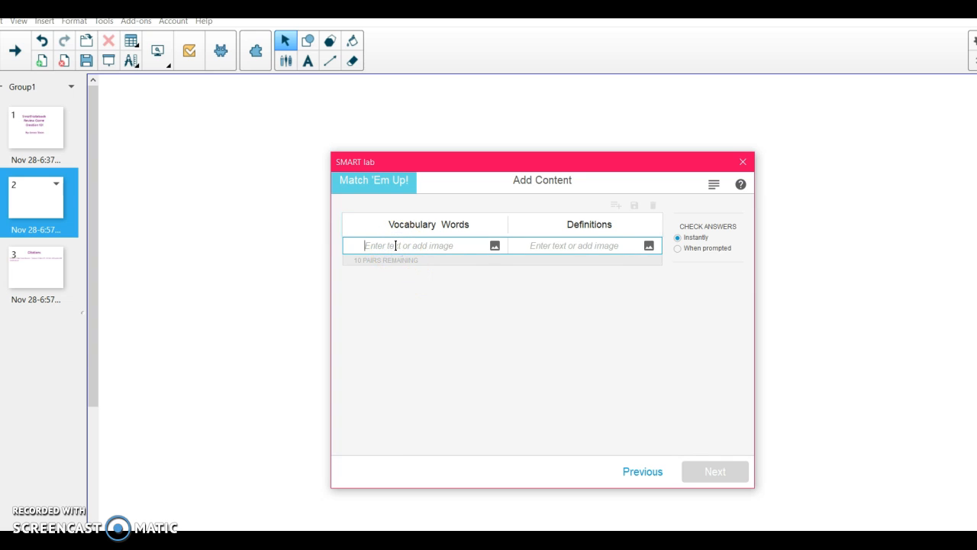
{"action": "type", "text": "Magn"}
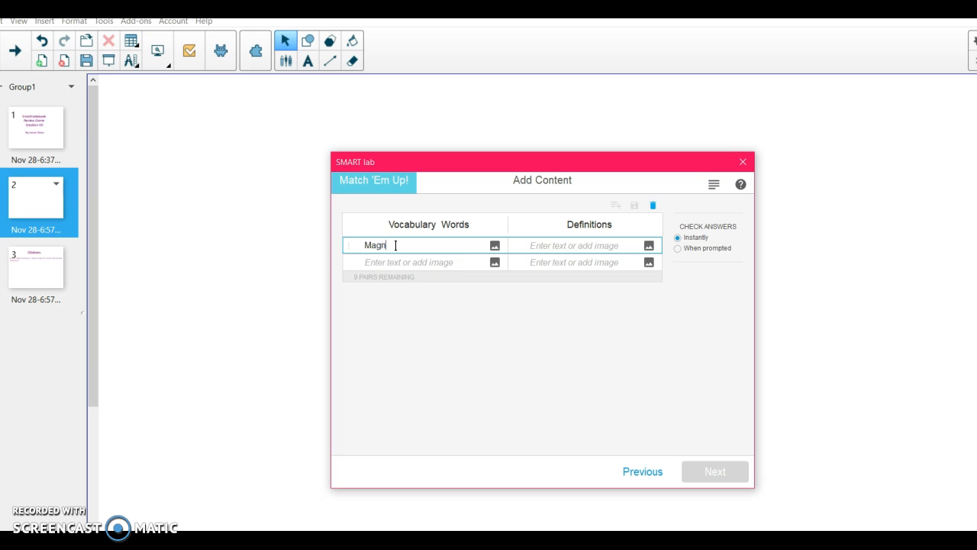
{"action": "type", "text": "atism"}
{"action": "type", "text": "Force "}
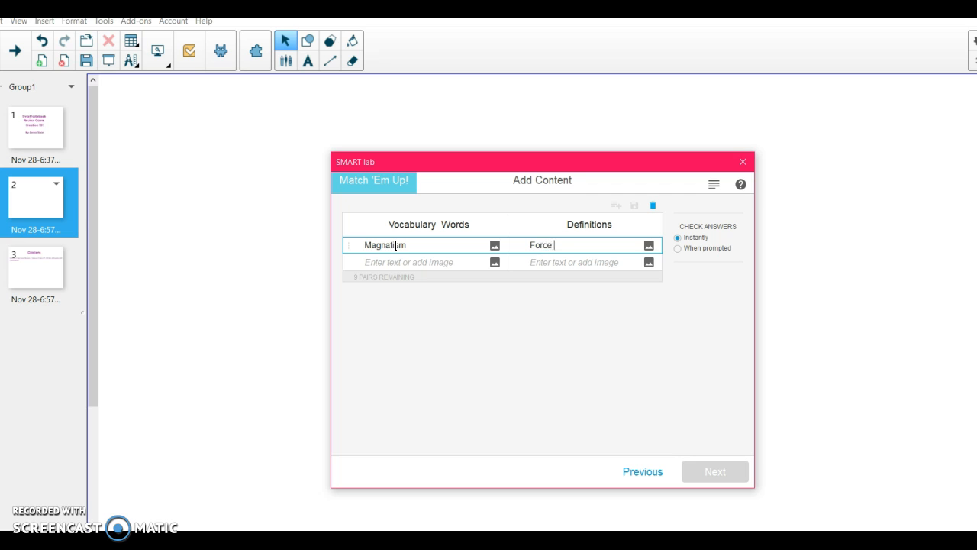
{"action": "type", "text": "that pull"}
{"action": "type", "text": "s "}
{"action": "type", "text": "magnetic o"}
{"action": "type", "text": "bjects "}
{"action": "type", "text": "across "}
{"action": "type", "text": "a diesta"}
{"action": "key", "text": "BackSpace"}
{"action": "key", "text": "BackSpace"}
{"action": "key", "text": "BackSpace"}
{"action": "key", "text": "BackSpace"}
{"action": "type", "text": "stance"}
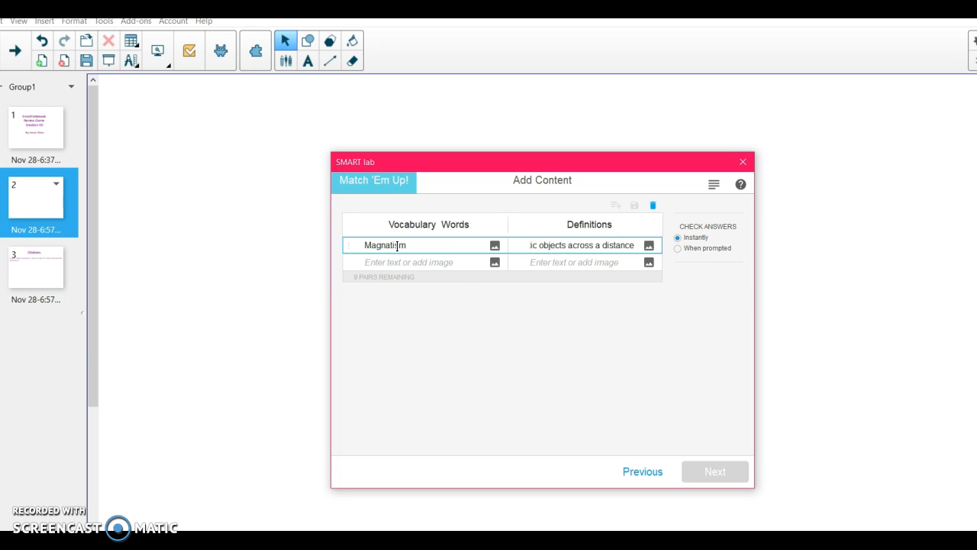
Enter the second pair: "Gravity" with the definition "Force that pulls objects towards the center of the earth"
{"action": "left_click", "coordinate": [454, 258]}
{"action": "left_click", "coordinate": [440, 258]}
{"action": "left_click", "coordinate": [408, 262]}
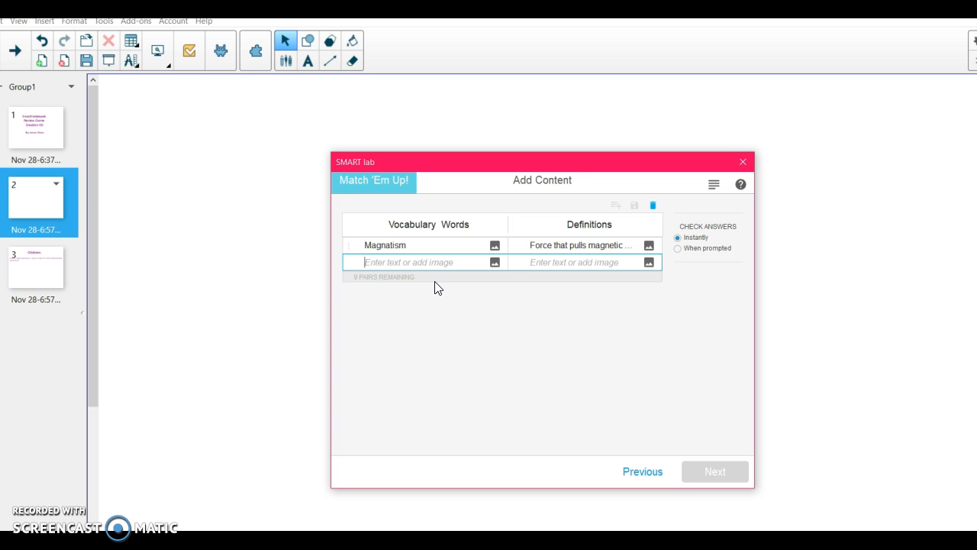
{"action": "left_click", "coordinate": [370, 264]}
{"action": "type", "text": "Gra"}
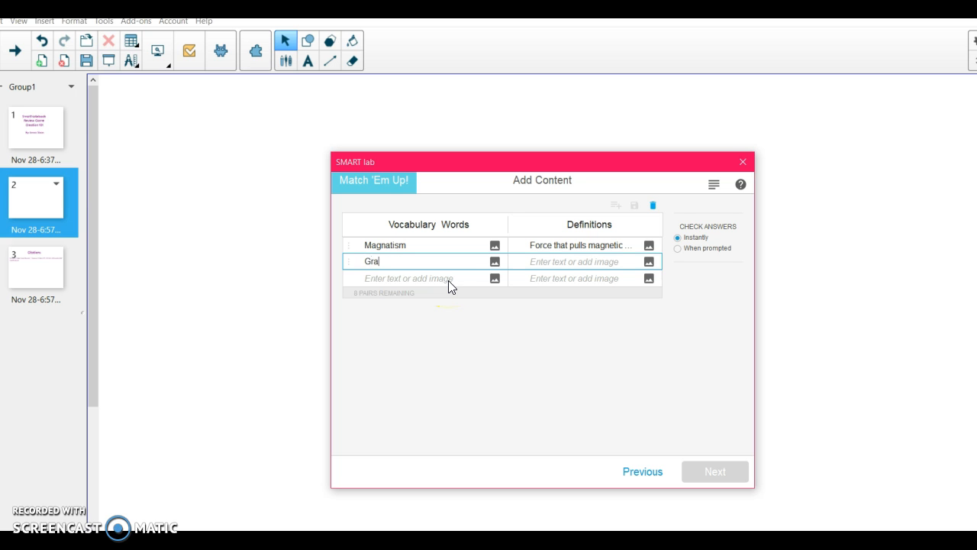
{"action": "type", "text": "vity"}
{"action": "type", "text": "Force"}
{"action": "type", "text": " that pulls "}
{"action": "type", "text": "objec"}
{"action": "type", "text": "ts toward"}
{"action": "type", "text": "s the cente"}
{"action": "type", "text": "r of the ea"}
{"action": "type", "text": "rth"}
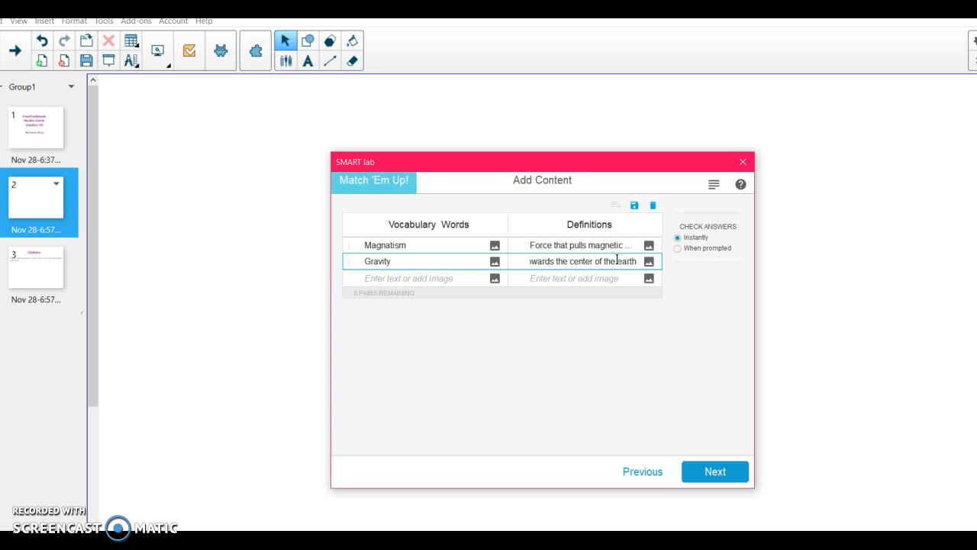
Set the activity to check answers when prompted
{"action": "left_click", "coordinate": [677, 249]}
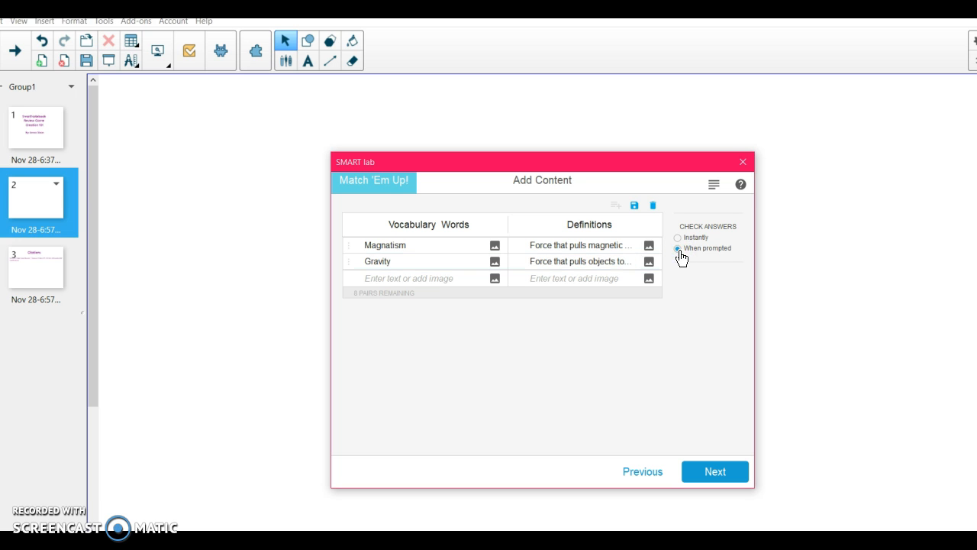
{"action": "left_click", "coordinate": [682, 250]}
{"action": "left_click", "coordinate": [678, 238]}
{"action": "left_click", "coordinate": [679, 250]}
{"action": "left_click", "coordinate": [687, 360]}
Proceed to the theme selection, choose the Science theme and finish creating the activity
{"action": "left_click", "coordinate": [711, 473]}
{"action": "left_click", "coordinate": [708, 473]}
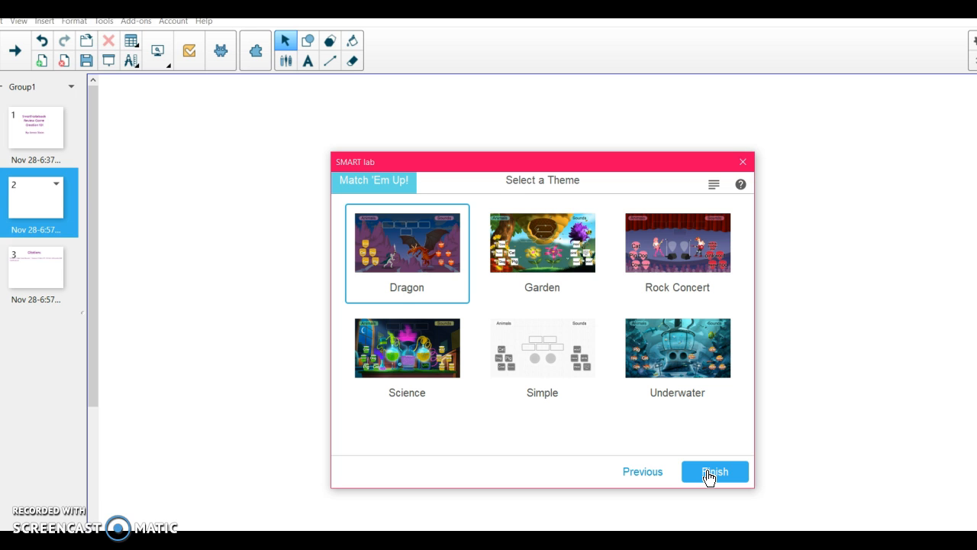
{"action": "left_click", "coordinate": [599, 419]}
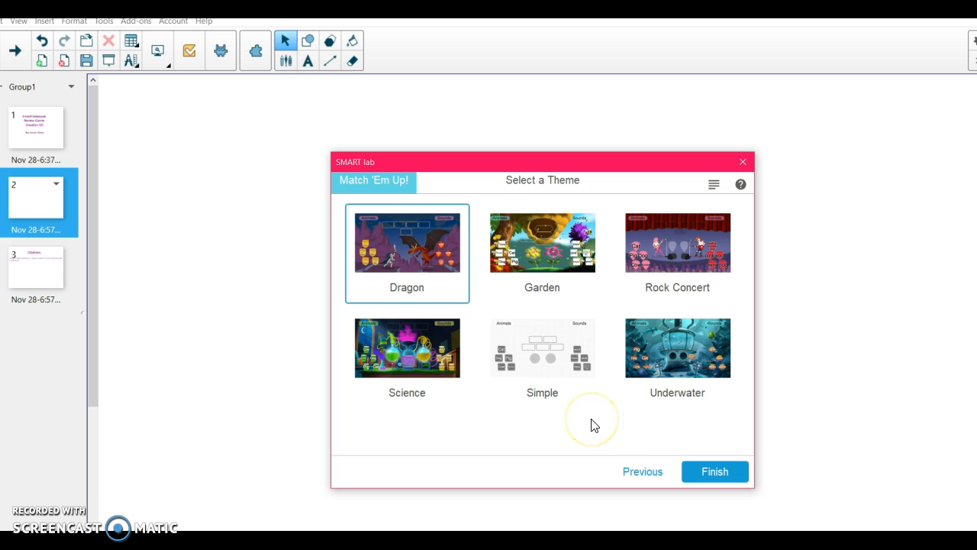
{"action": "left_click", "coordinate": [418, 356]}
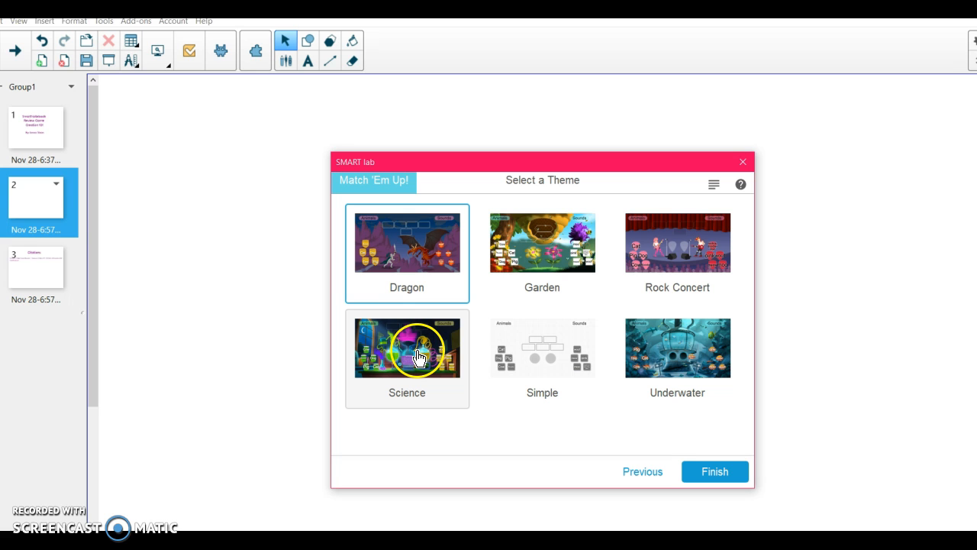
{"action": "left_click", "coordinate": [691, 470]}
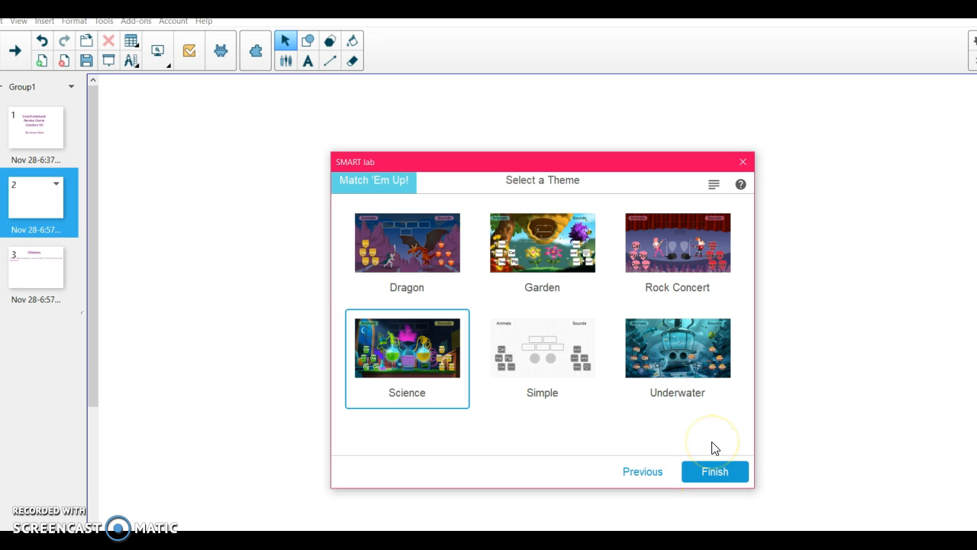
{"action": "left_click", "coordinate": [729, 513]}
{"action": "left_click", "coordinate": [713, 479]}
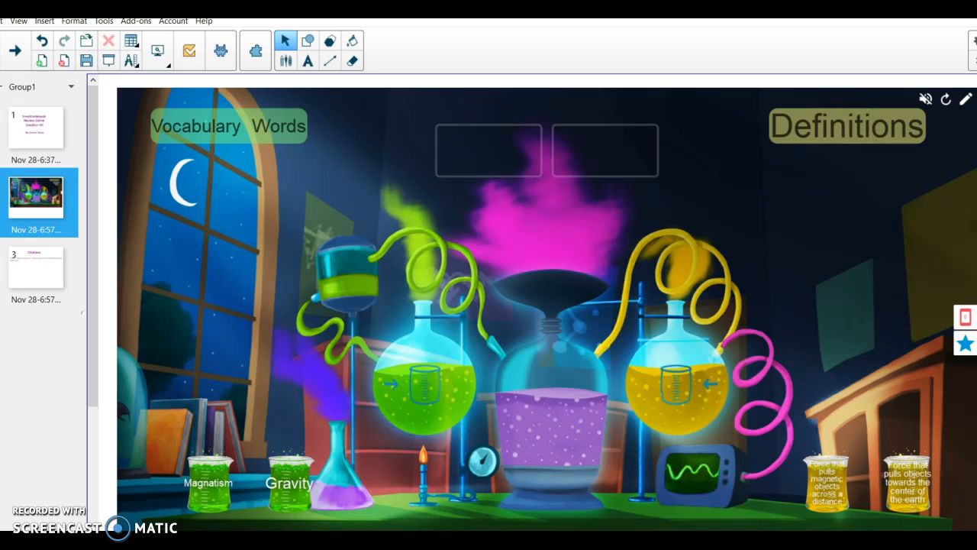
Examine the optional game elements offered for the activity, including the Buzzers
{"action": "left_click", "coordinate": [880, 476]}
{"action": "left_click", "coordinate": [965, 345]}
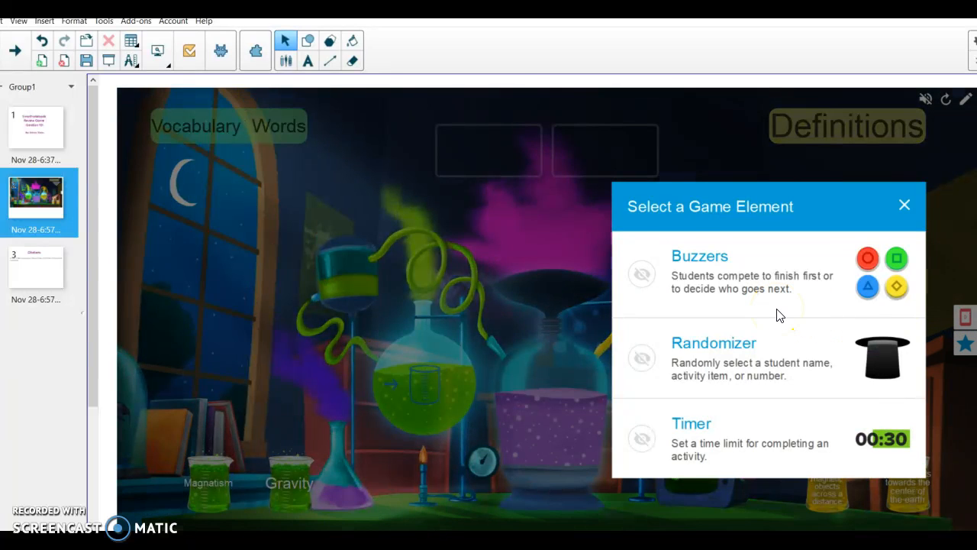
{"action": "left_click", "coordinate": [641, 276]}
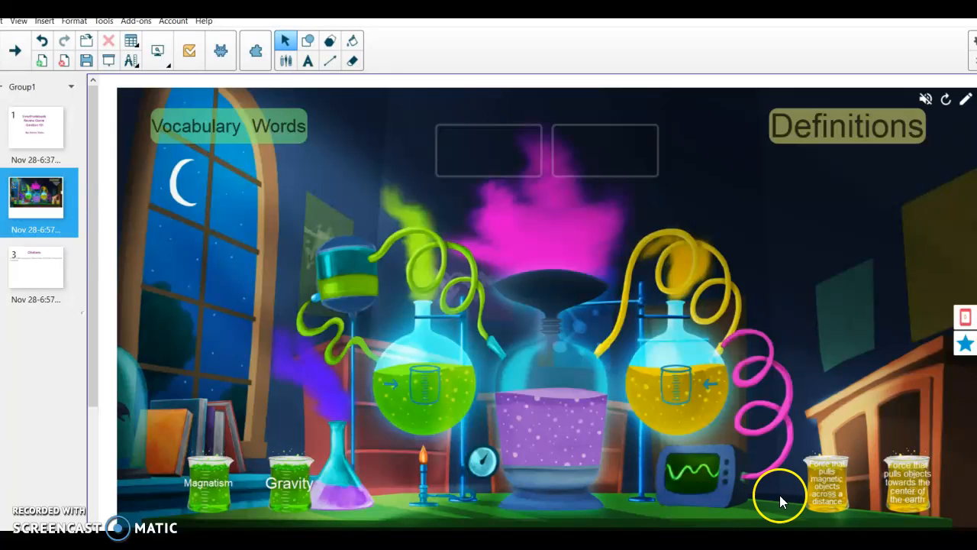
{"action": "left_click", "coordinate": [964, 342]}
{"action": "left_click", "coordinate": [651, 284]}
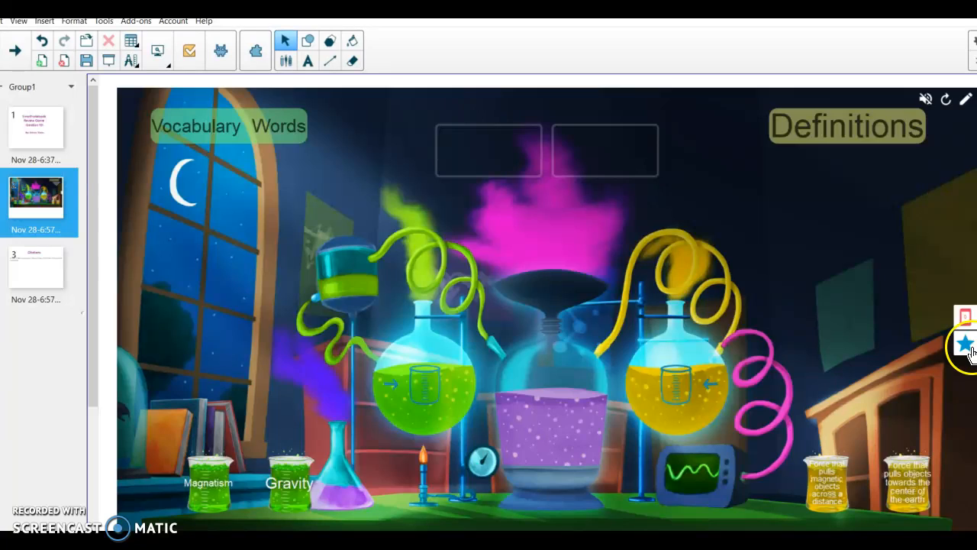
{"action": "left_click", "coordinate": [966, 345]}
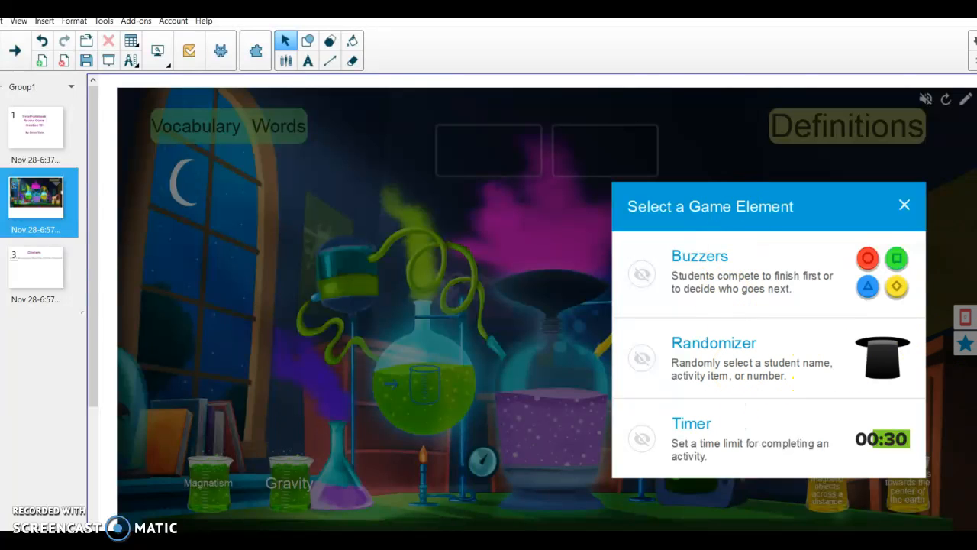
{"action": "left_click", "coordinate": [965, 343]}
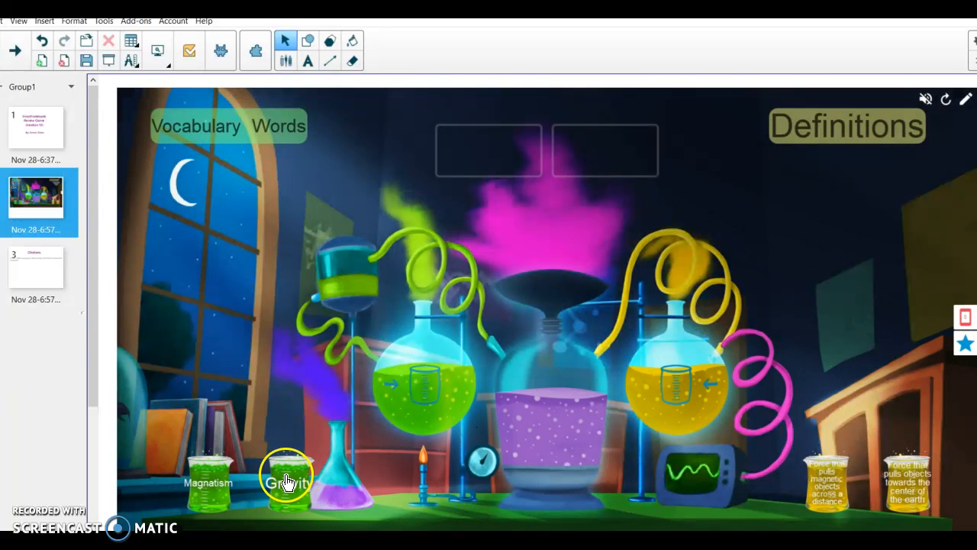
Test the game by matching Gravity with its definition in the two flasks and checking the matches
{"action": "left_click_drag", "start_coordinate": [287, 481], "coordinate": [432, 379]}
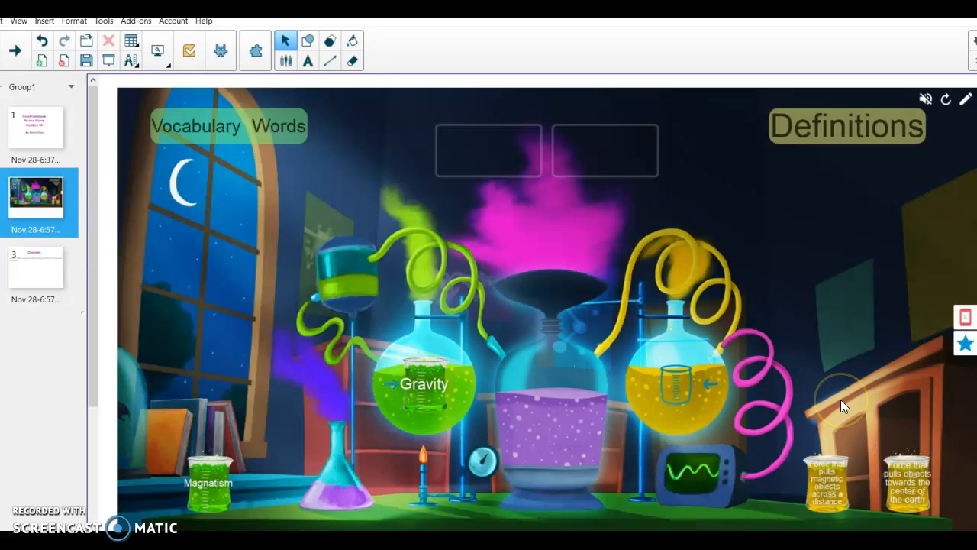
{"action": "left_click_drag", "start_coordinate": [899, 477], "coordinate": [708, 413]}
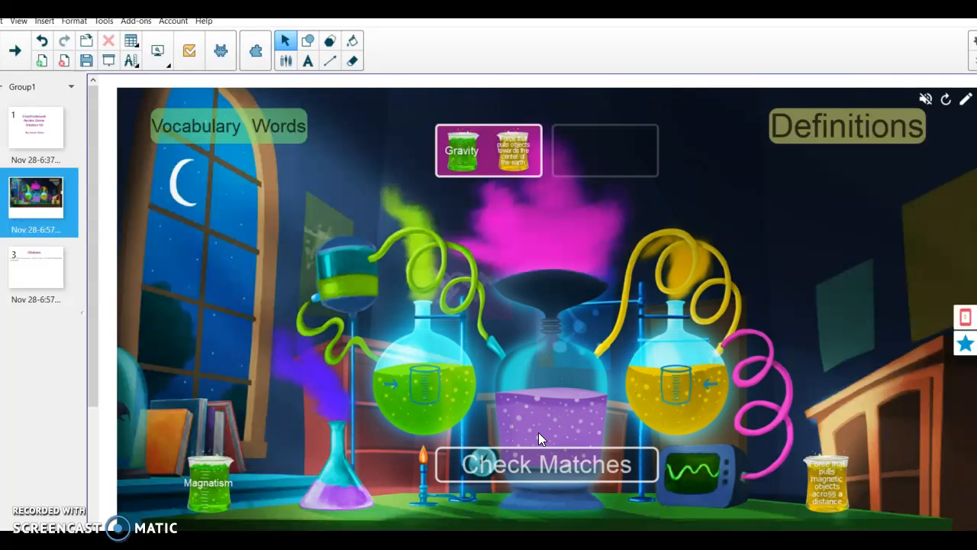
{"action": "left_click", "coordinate": [516, 478]}
{"action": "left_click", "coordinate": [537, 157]}
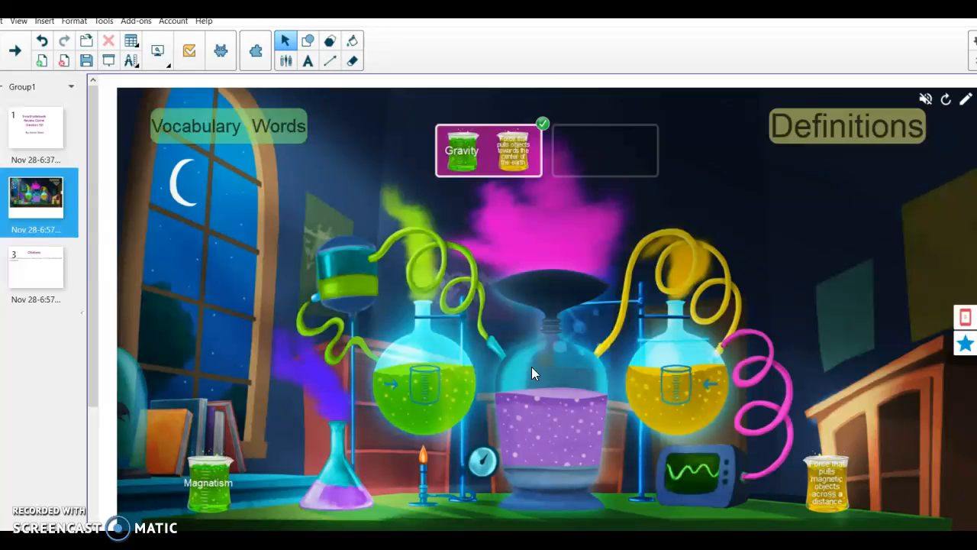
Open the Citations page, page 3 of the notebook
{"action": "left_click", "coordinate": [48, 279]}
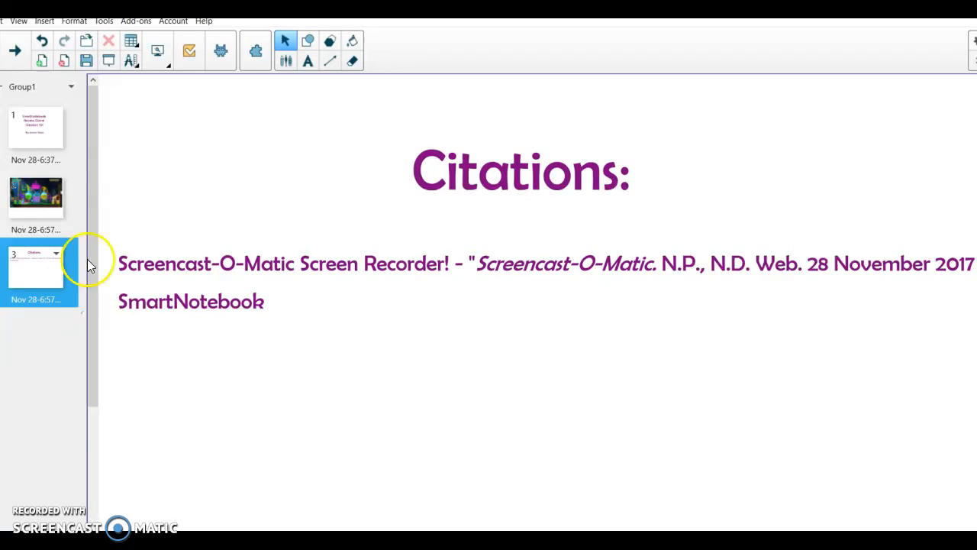